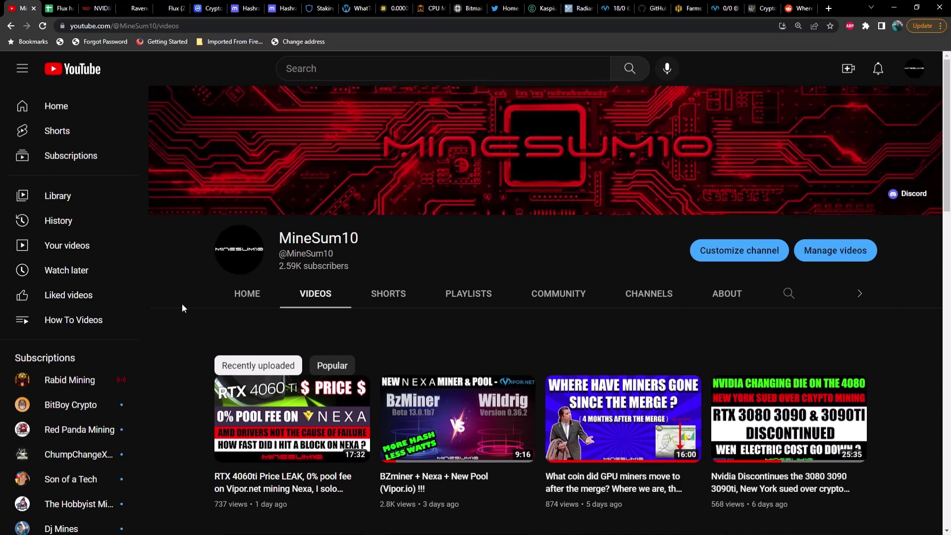
Step: Review the spreadsheet's Flux hashrate value and the single 3070 hashrate of 72
left_click(58, 8)
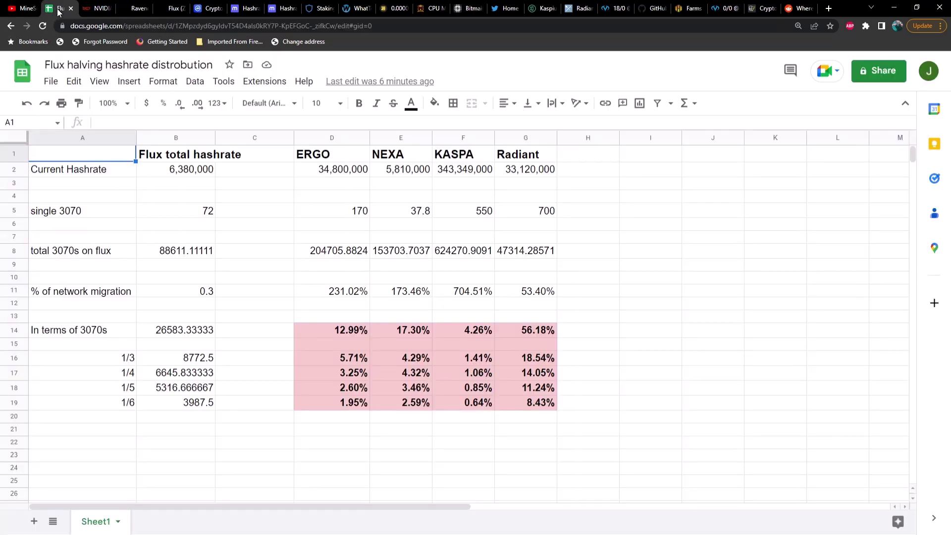
left_click(167, 172)
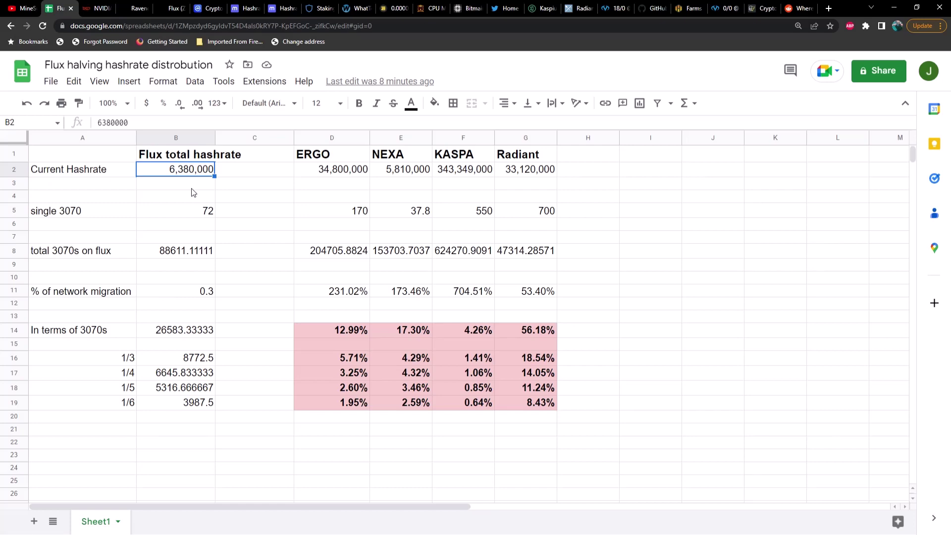
left_click(112, 211)
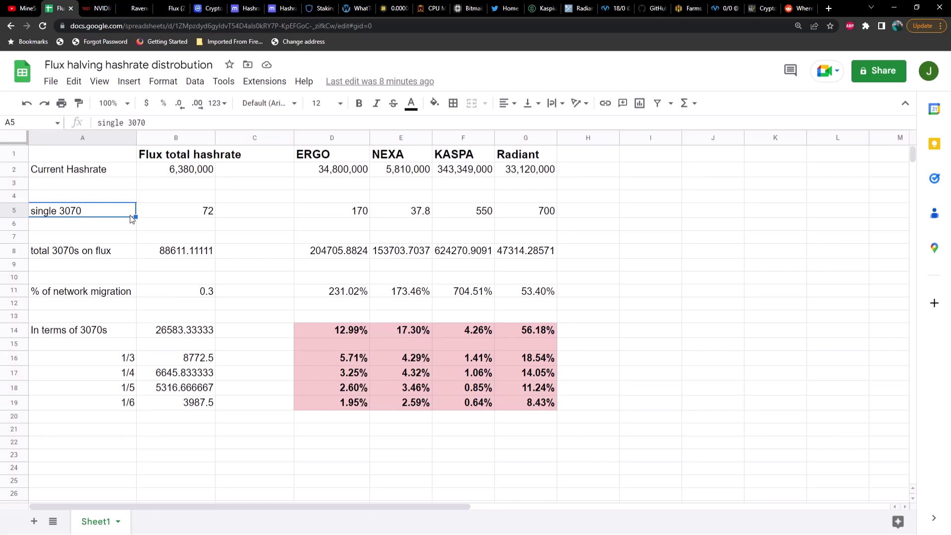
left_click(188, 218)
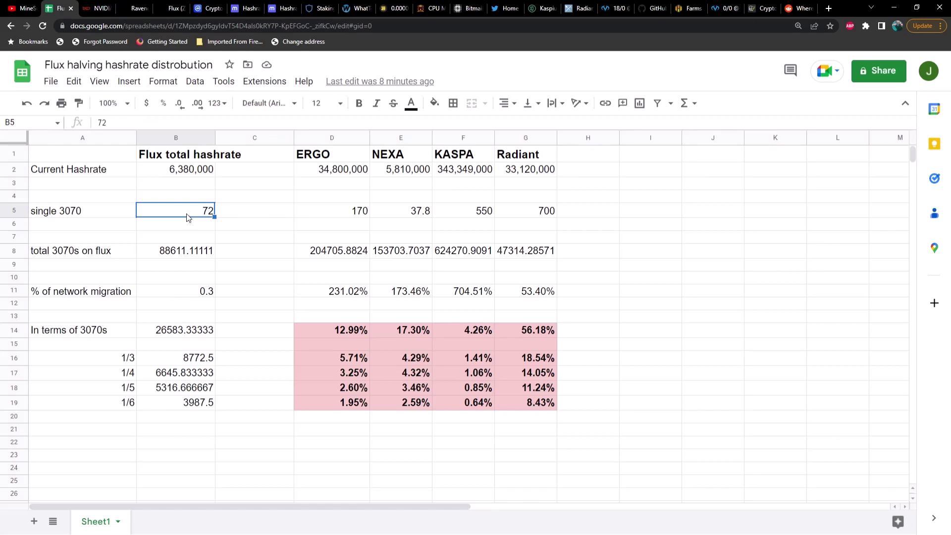
left_click(181, 174)
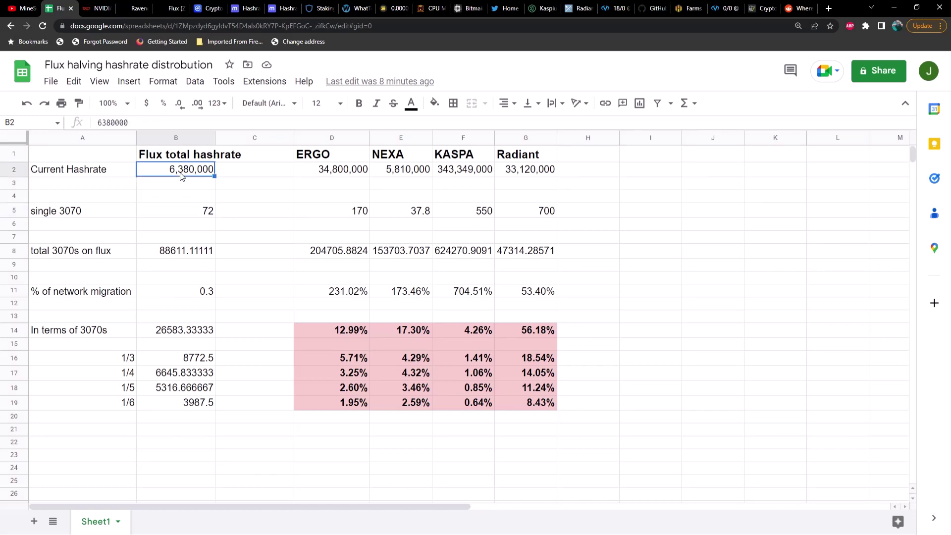
Step: Check the total 3070s on Flux formula (88611.11111) and the 0.3 network migration rate
left_click(103, 256)
left_click(174, 256)
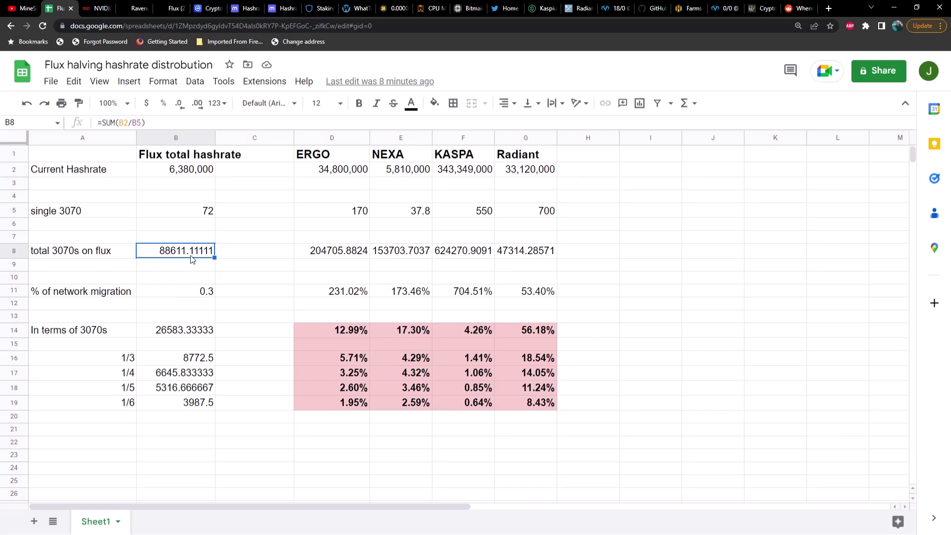
left_click(126, 295)
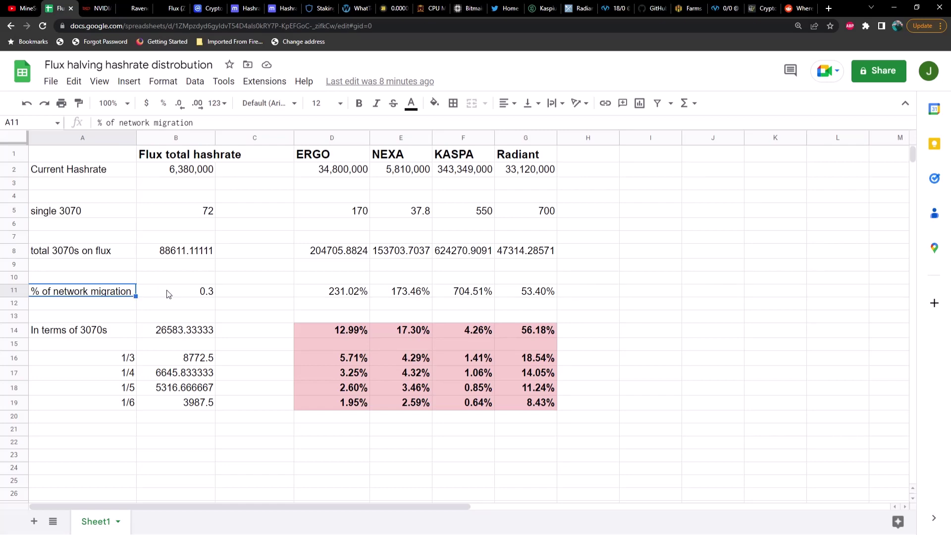
left_click(195, 296)
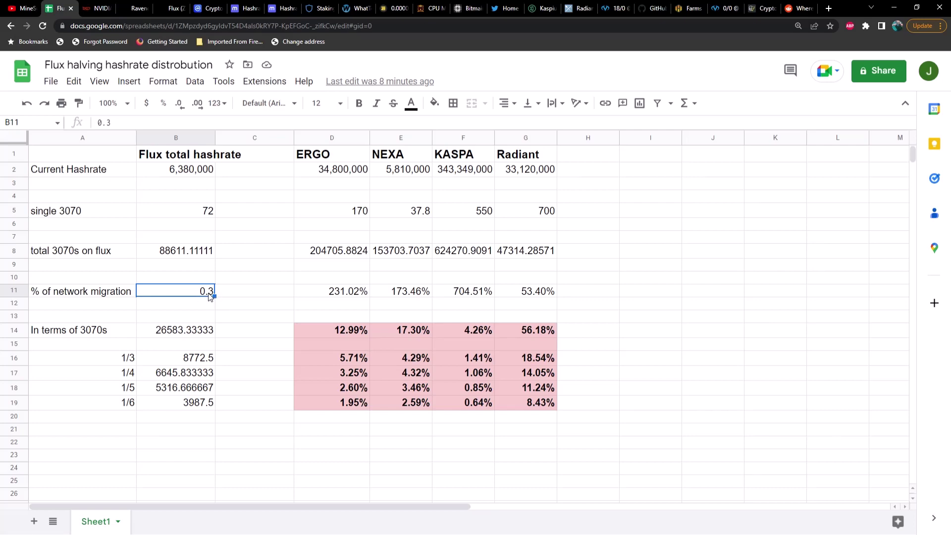
Step: Read the all-time Ravencoin hashrate chart on 2Miners, currently at 9.72 TH/s
left_click(133, 10)
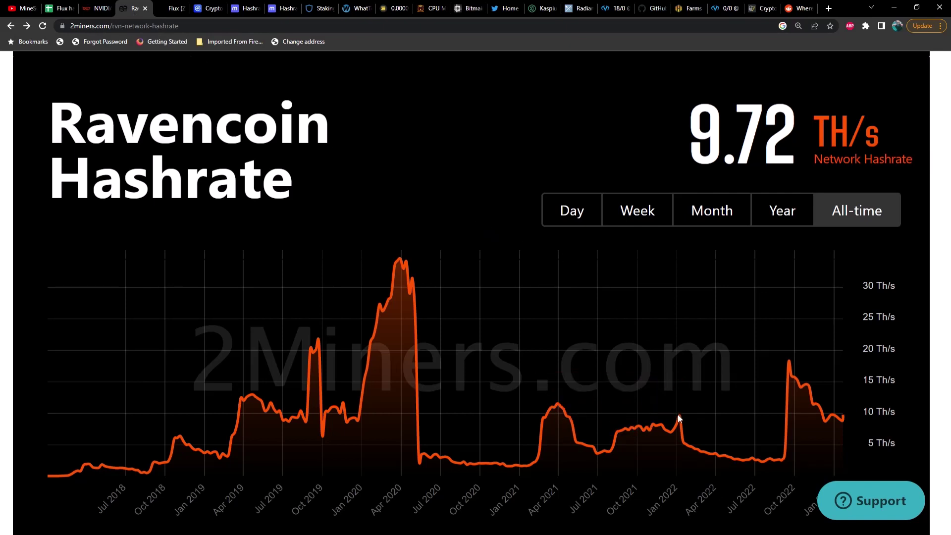
mouse_move(680, 418)
Step: Inspect the In terms of 3070s formula (26583.33333) and the 1/3, 1/4 and 1/5 share formulas
left_click(61, 9)
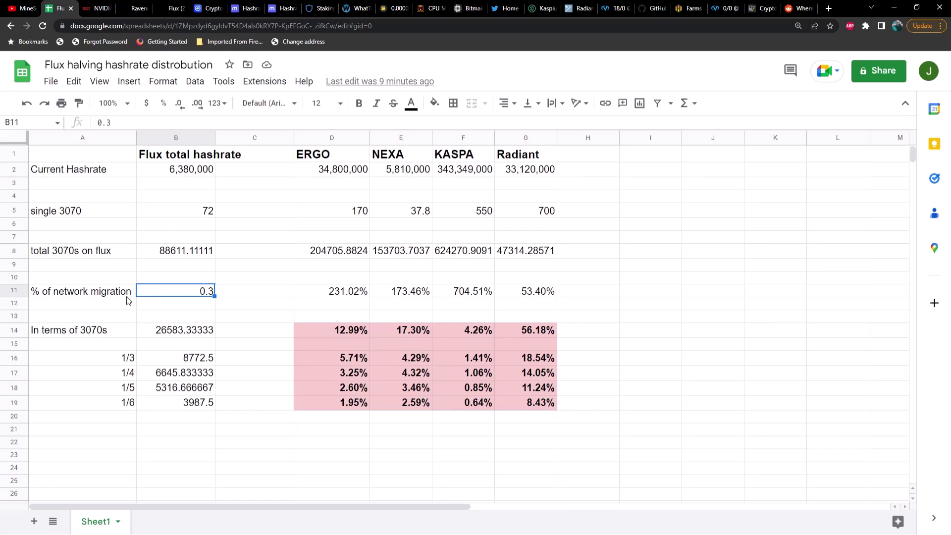
left_click(117, 327)
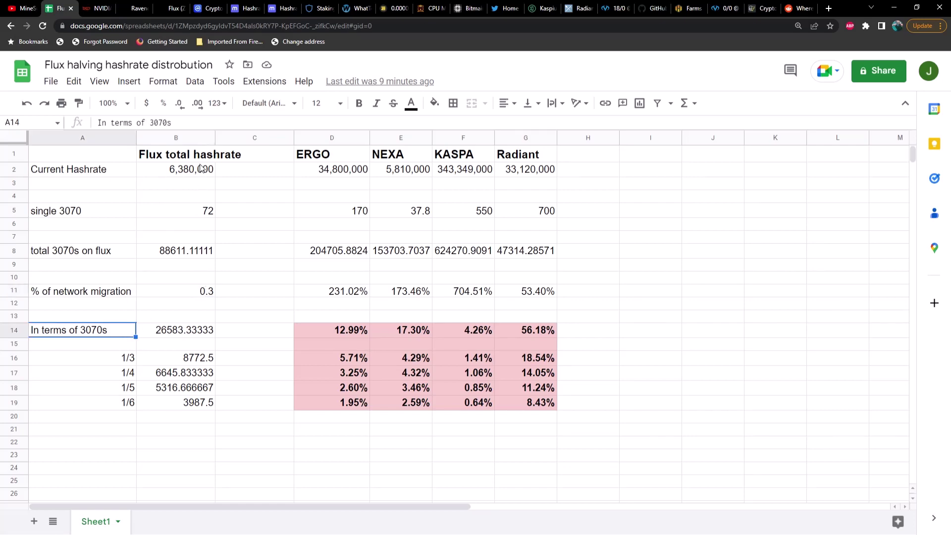
left_click(187, 331)
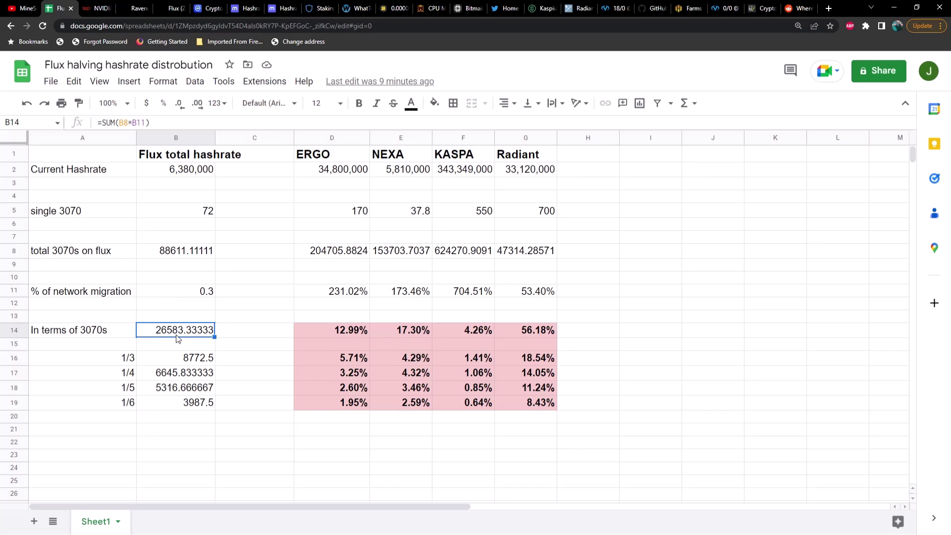
left_click(129, 360)
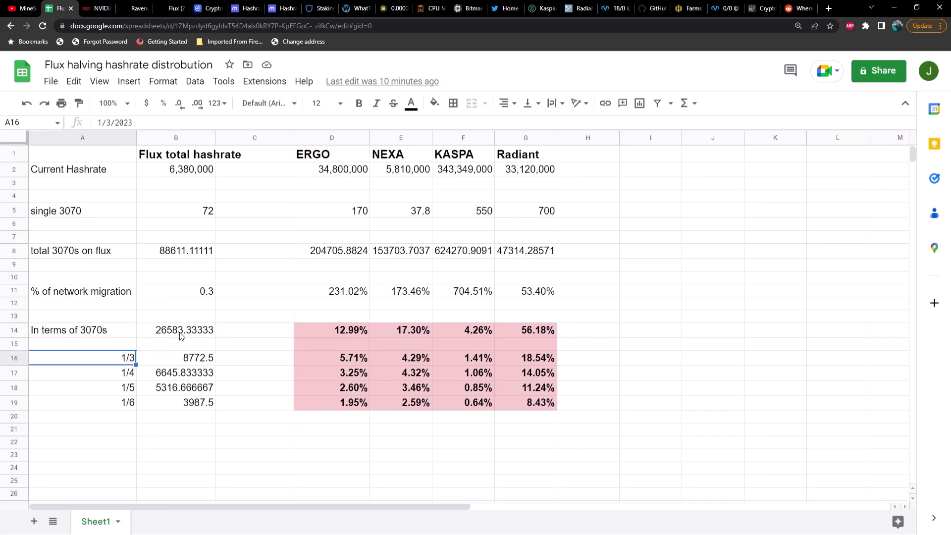
left_click(191, 361)
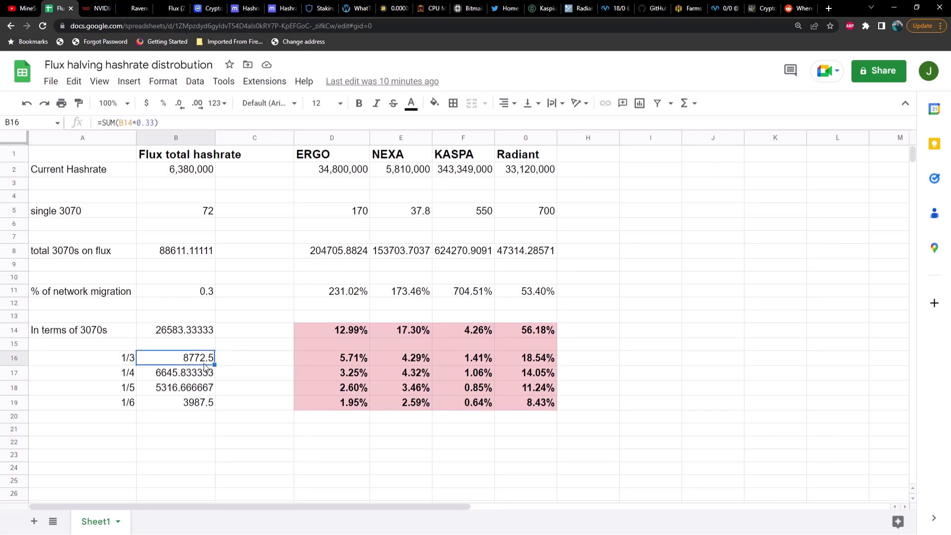
left_click(195, 374)
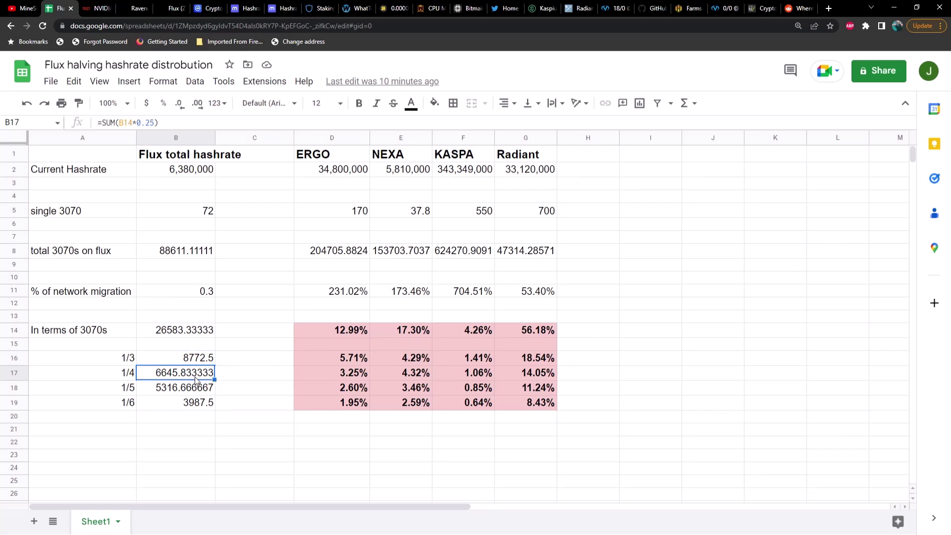
left_click(194, 392)
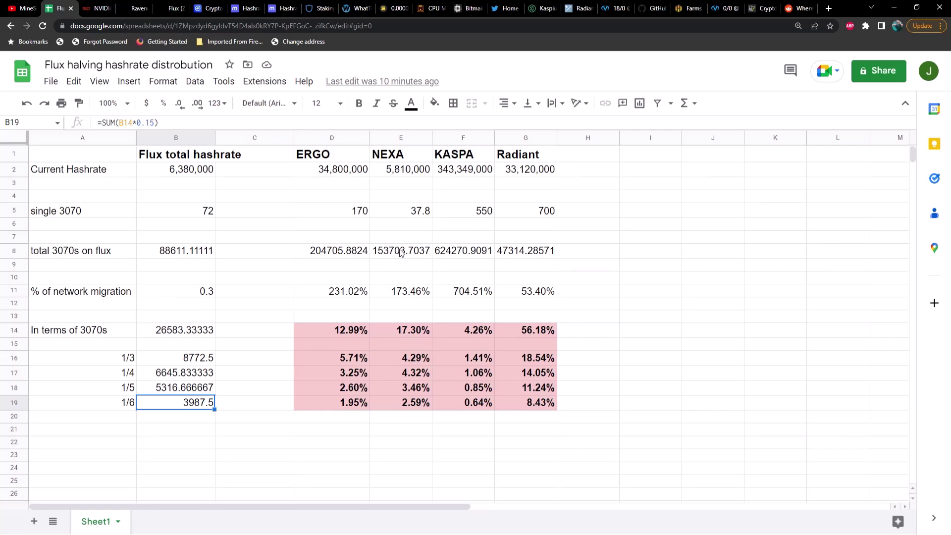
left_click(323, 158)
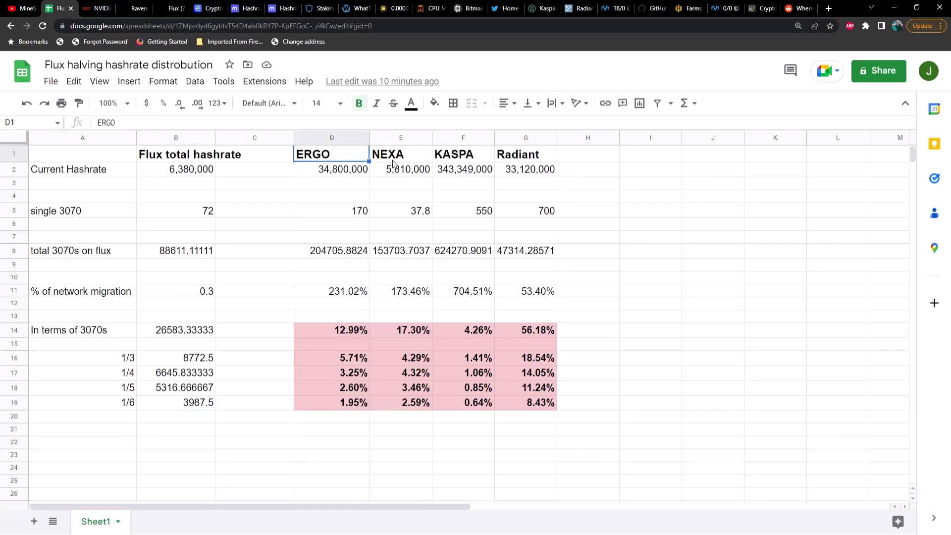
key("Right")
key("Right")
key("Right")
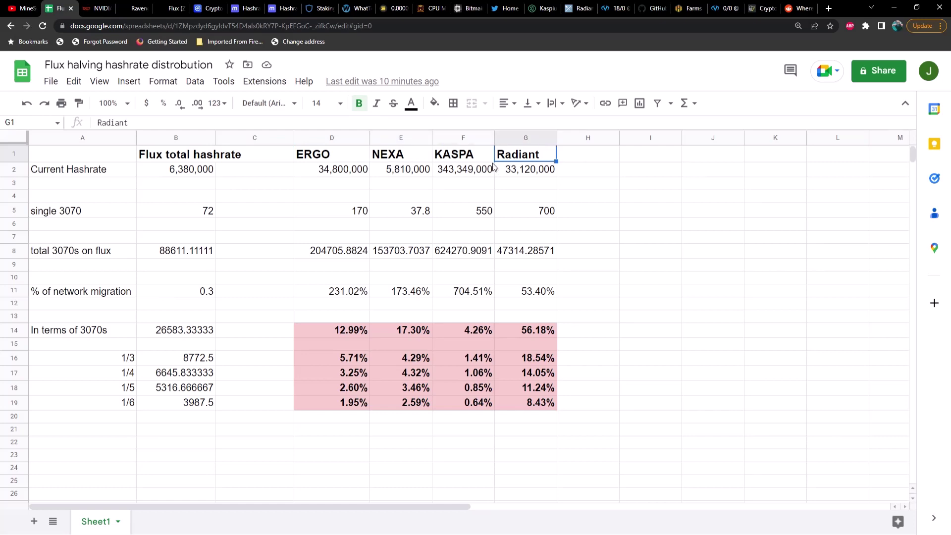
left_click(412, 153)
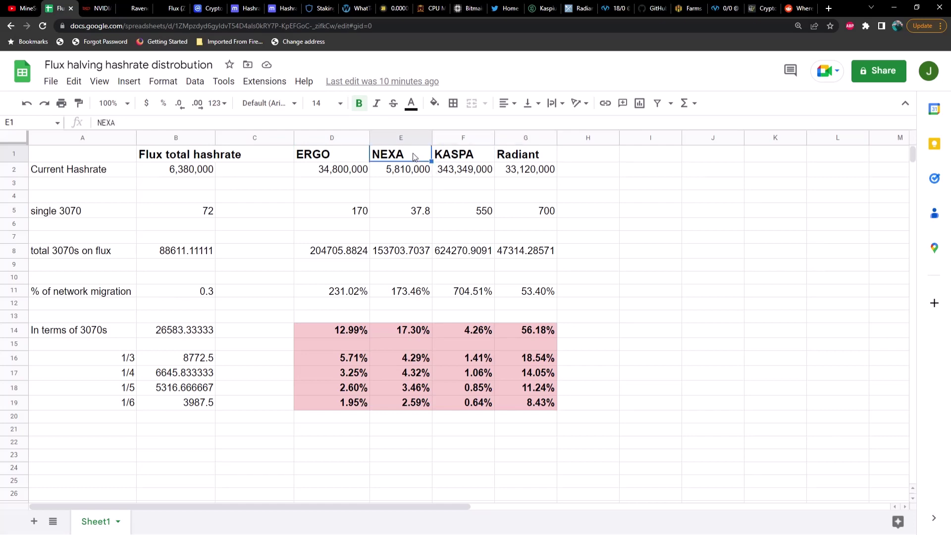
left_click(459, 159)
left_click(528, 161)
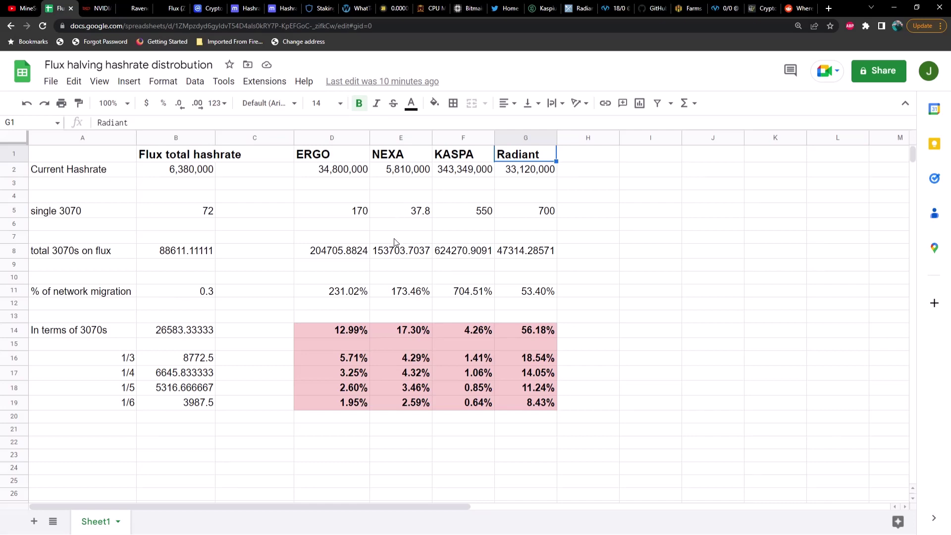
left_click(348, 257)
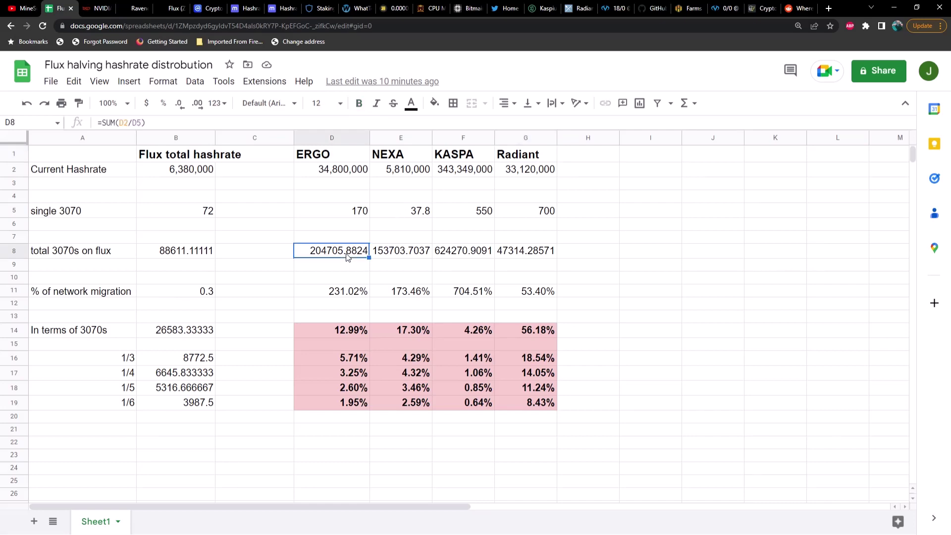
left_click(346, 294)
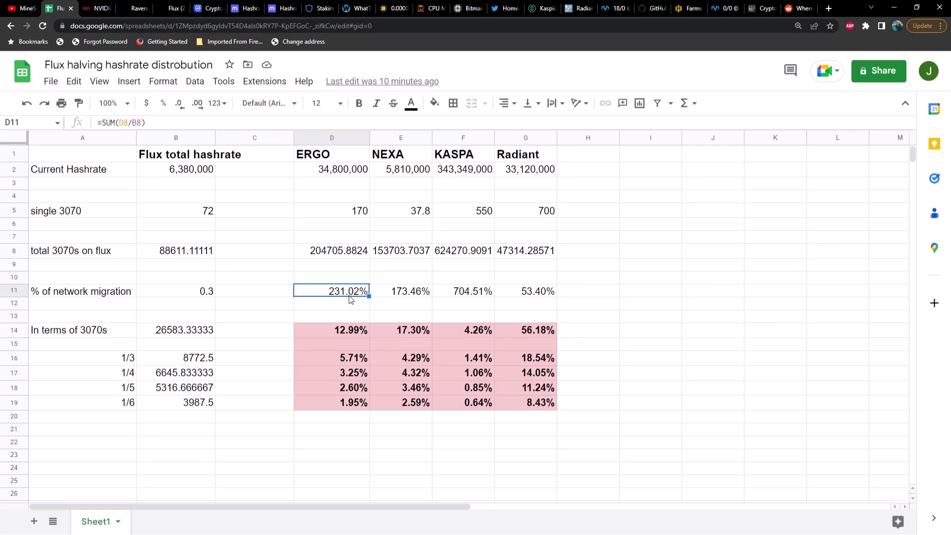
left_click(391, 292)
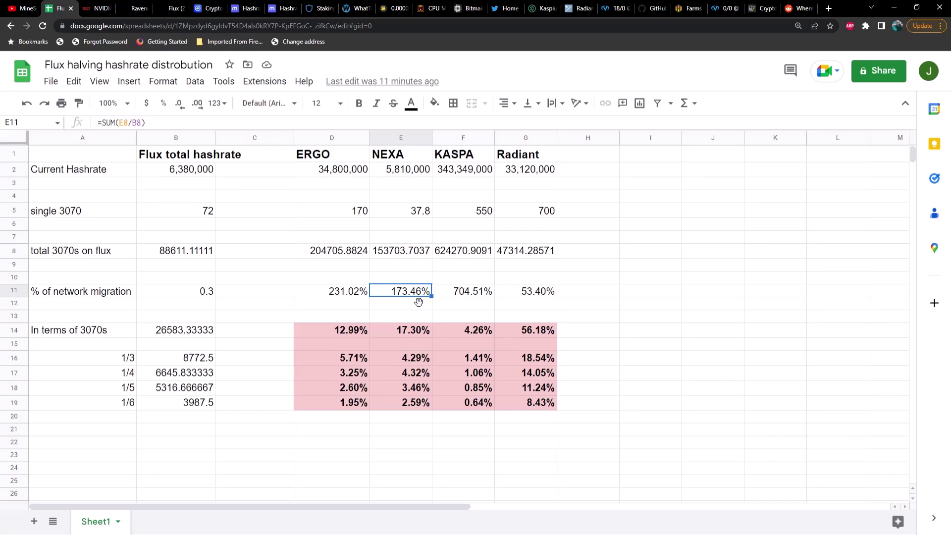
left_click(468, 292)
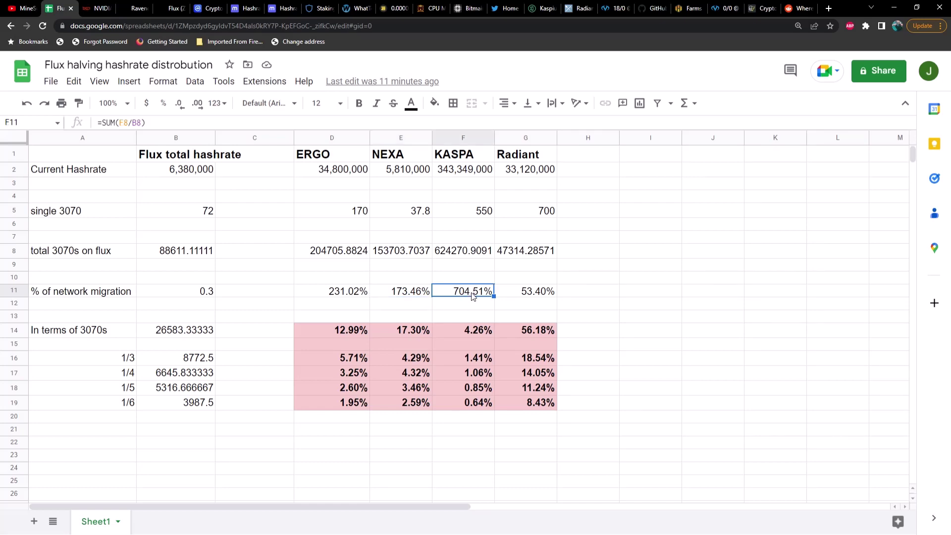
left_click(512, 294)
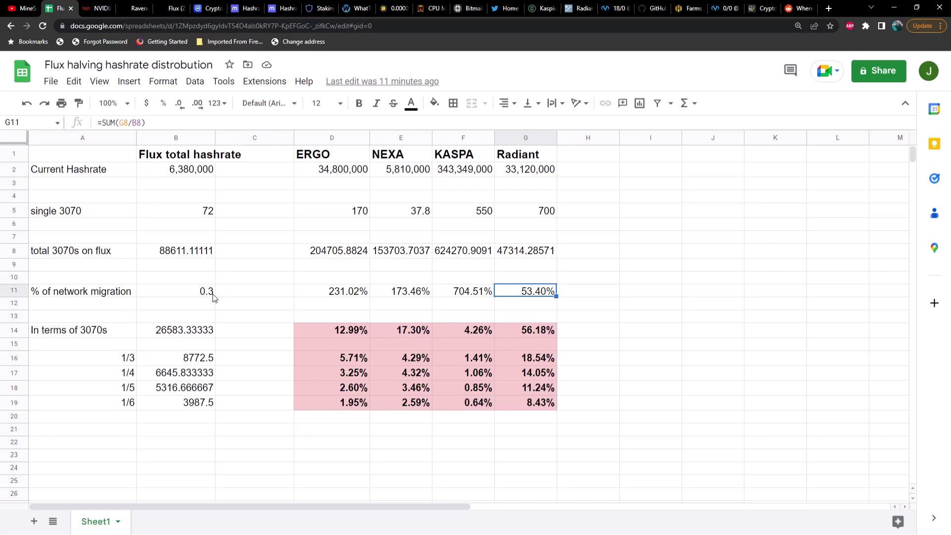
left_click(329, 329)
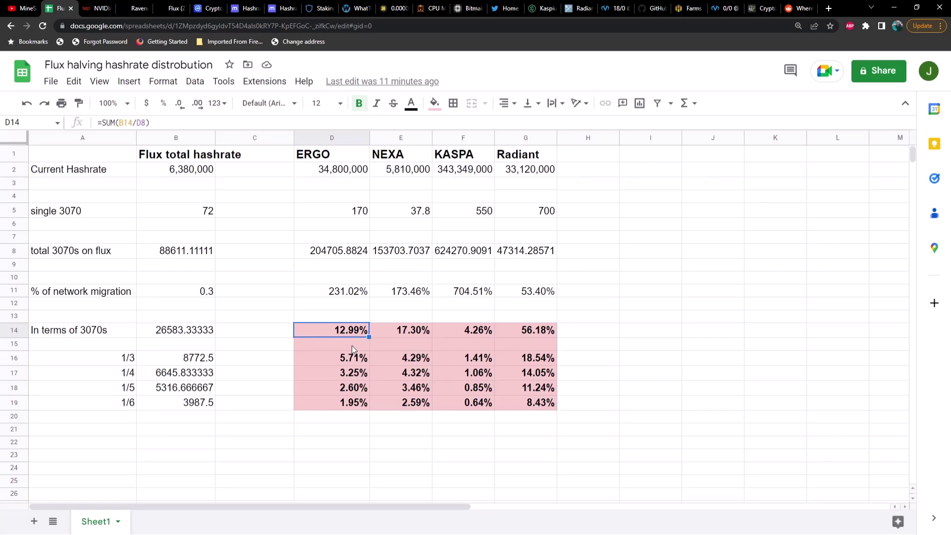
left_click(391, 331)
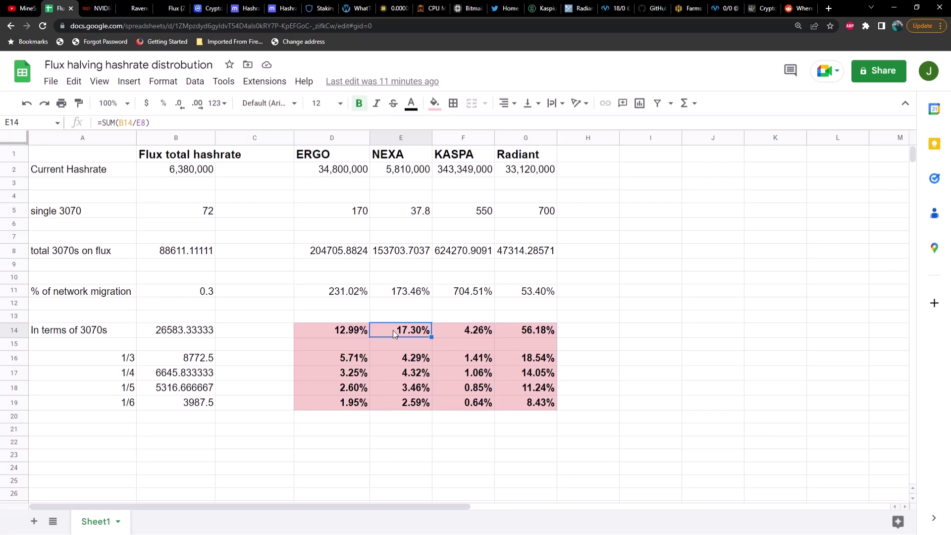
left_click(459, 333)
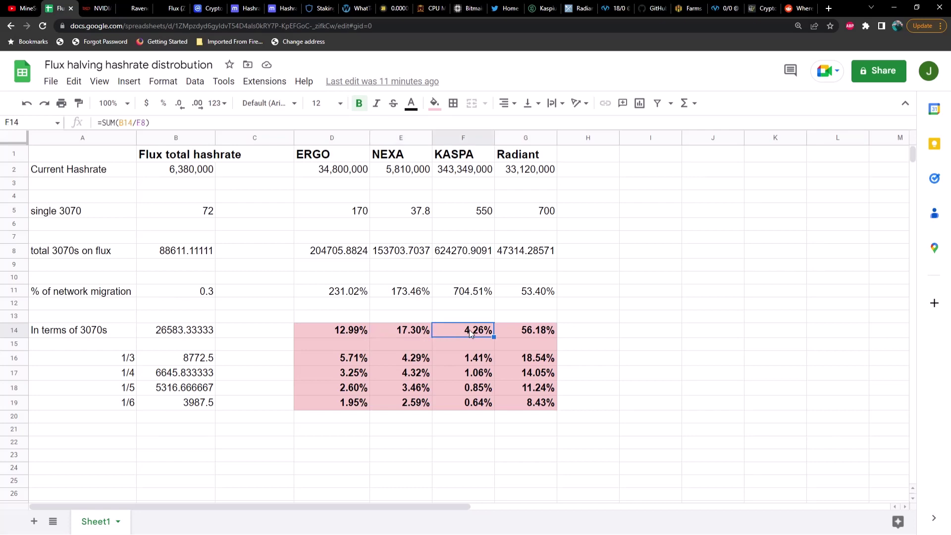
left_click(521, 332)
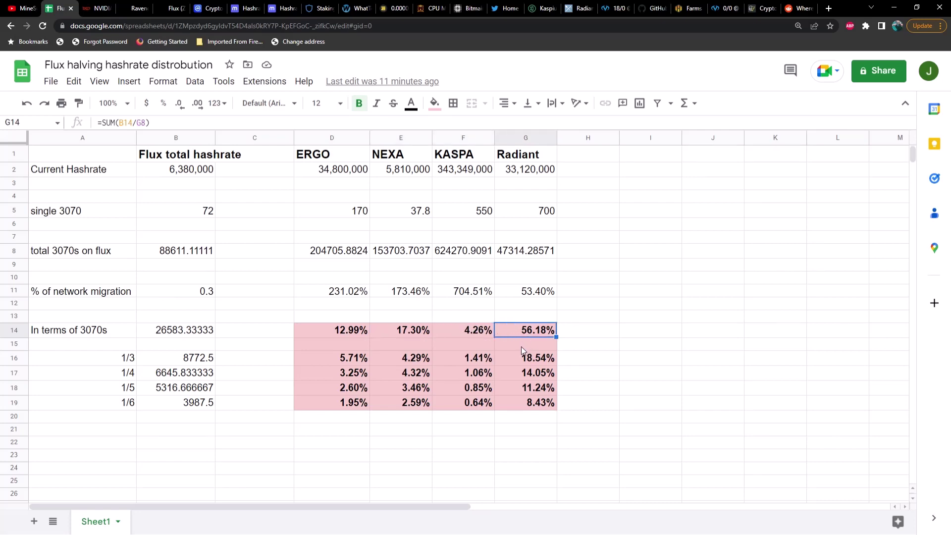
left_click(133, 360)
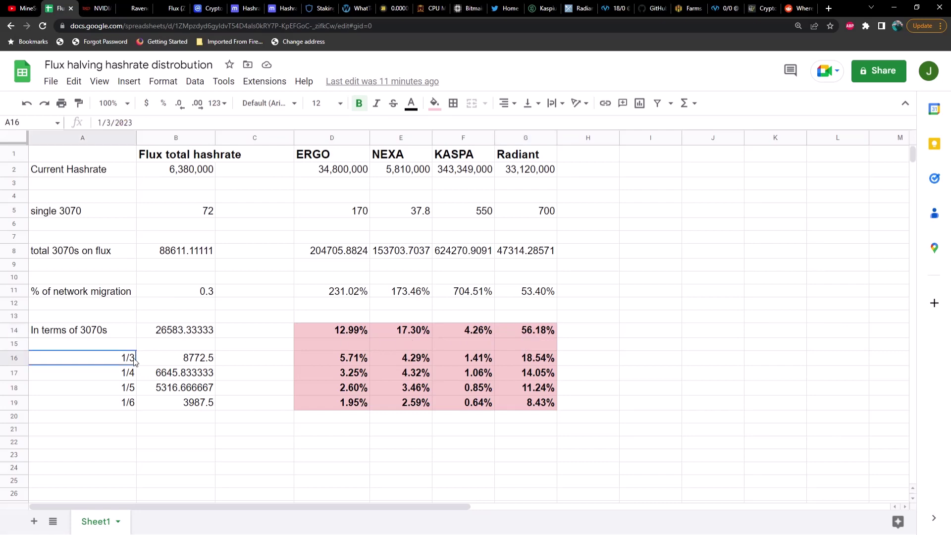
left_click(133, 374)
left_click(131, 390)
left_click(131, 404)
left_click(341, 360)
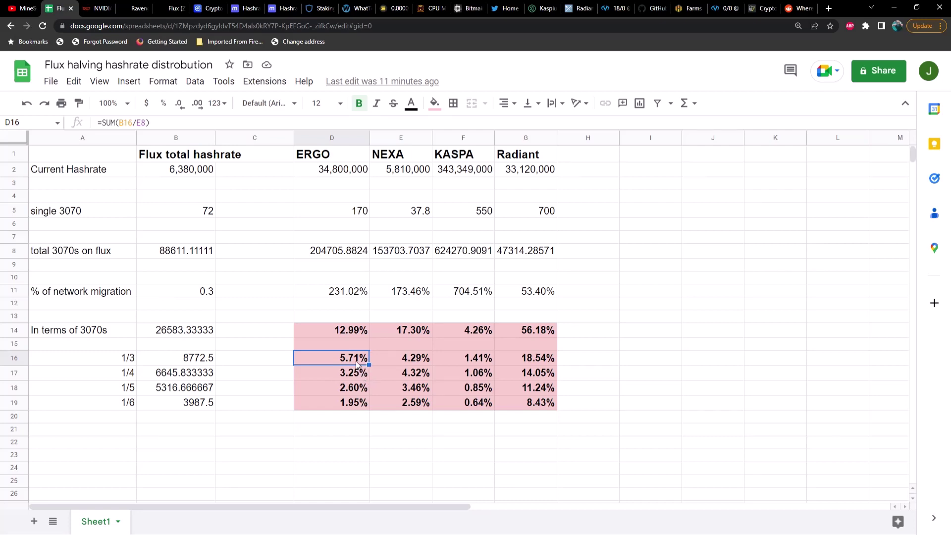
Step: Change the network migration rate in B11 from 0.3 to 0.4
left_click(211, 294)
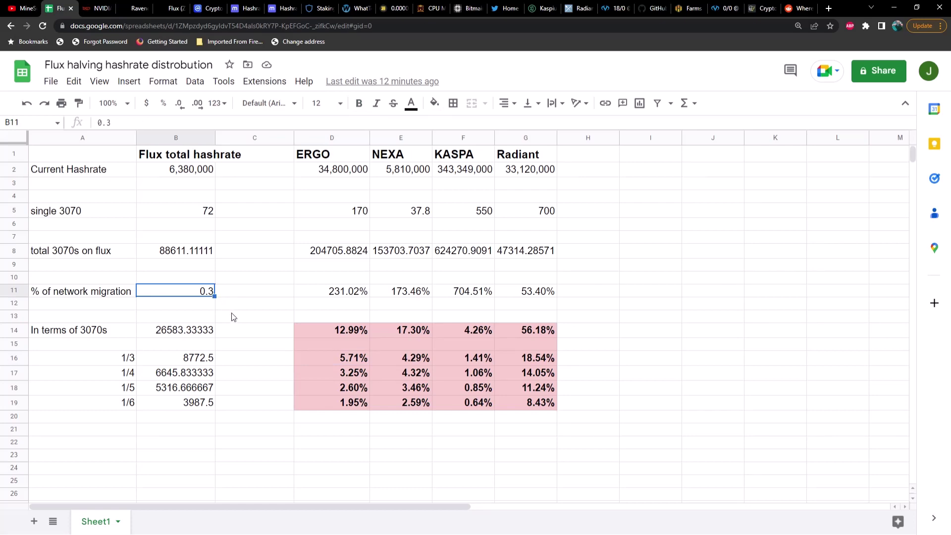
key("BackSpace")
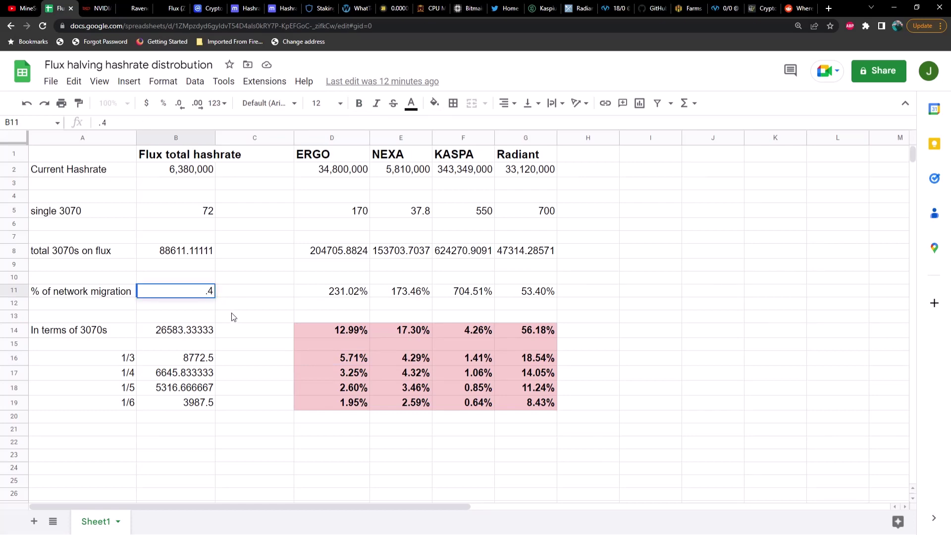
key("Return")
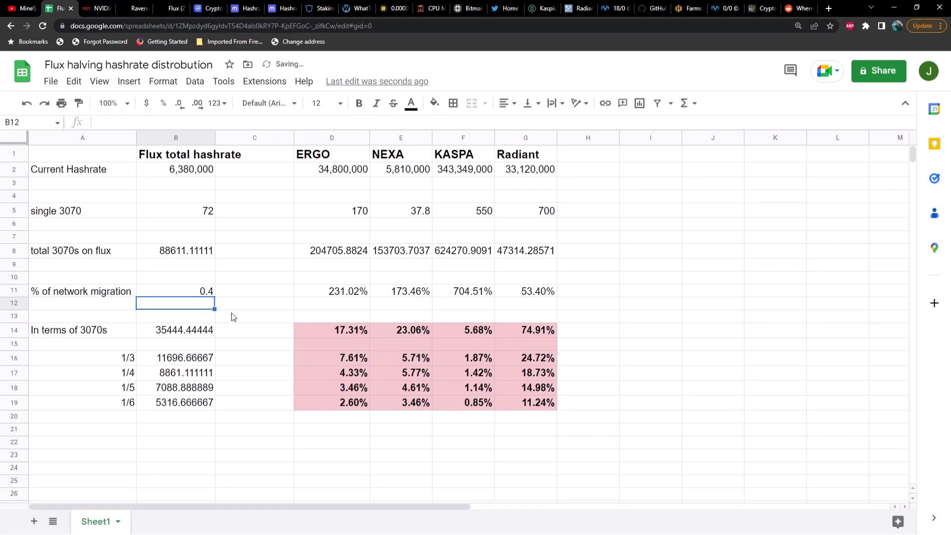